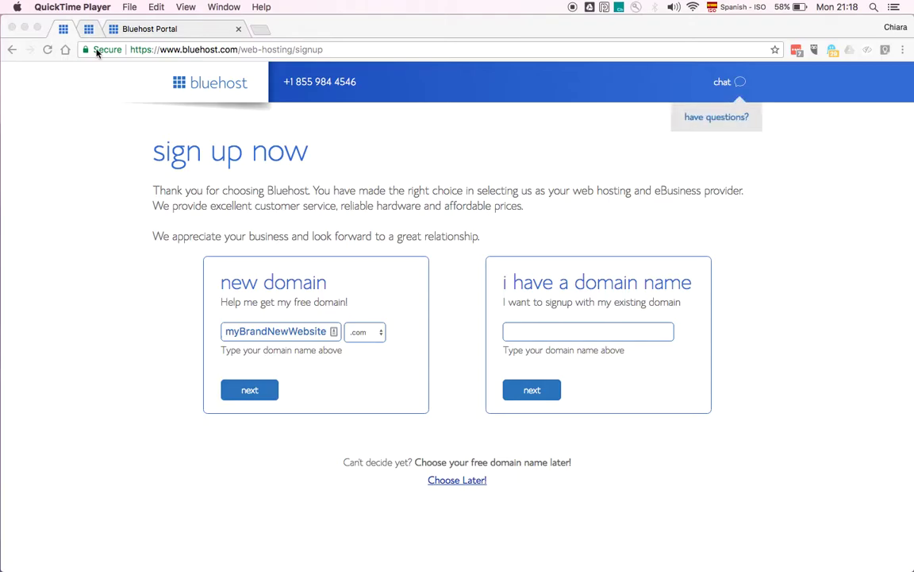
Choose the OceanWP theme for the new WordPress site and start building it in the WordPress dashboard.
{"action": "left_click", "coordinate": [98, 169]}
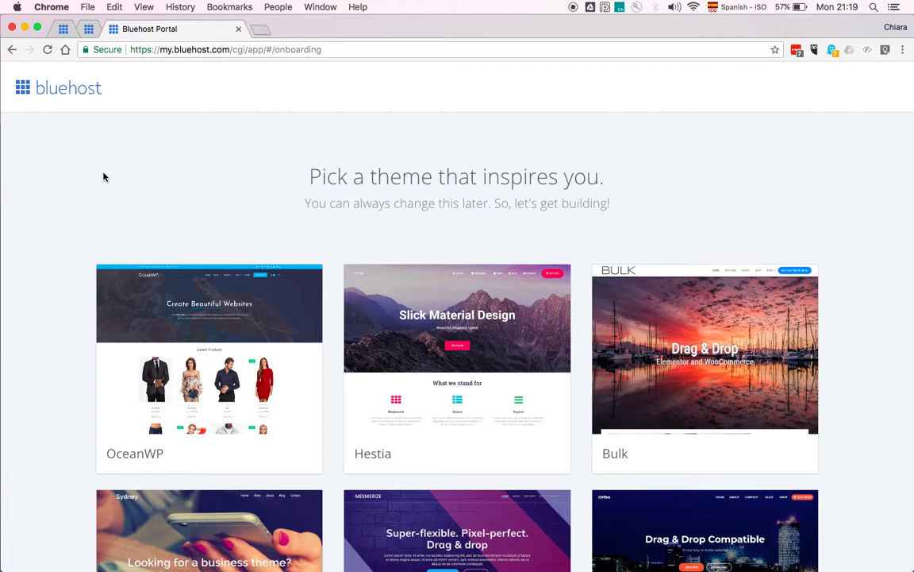
{"action": "mouse_move", "coordinate": [187, 328]}
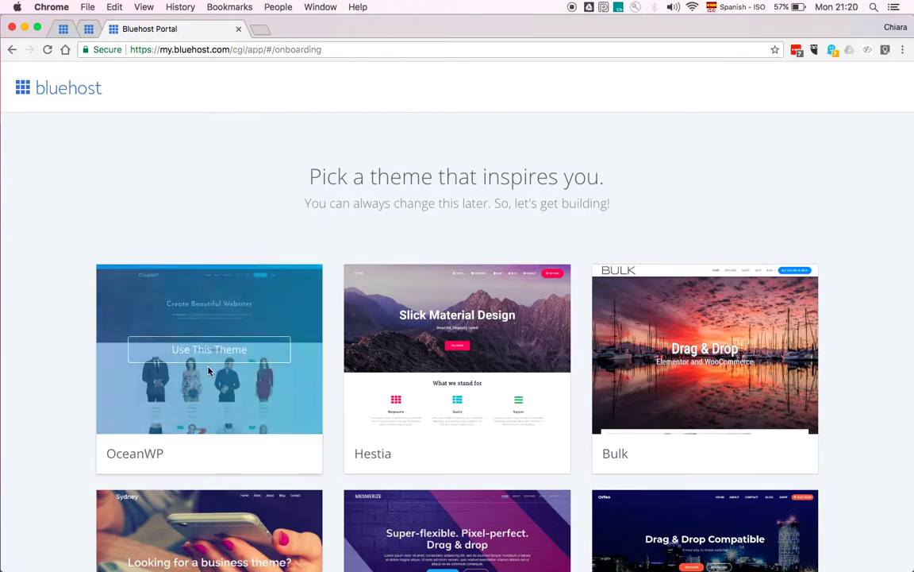
{"action": "left_click", "coordinate": [209, 358]}
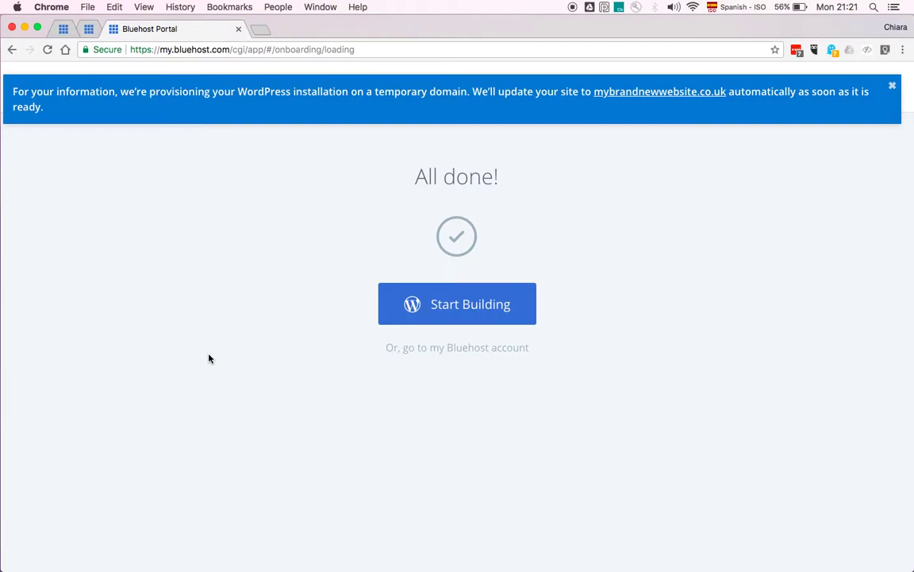
{"action": "left_click", "coordinate": [488, 300]}
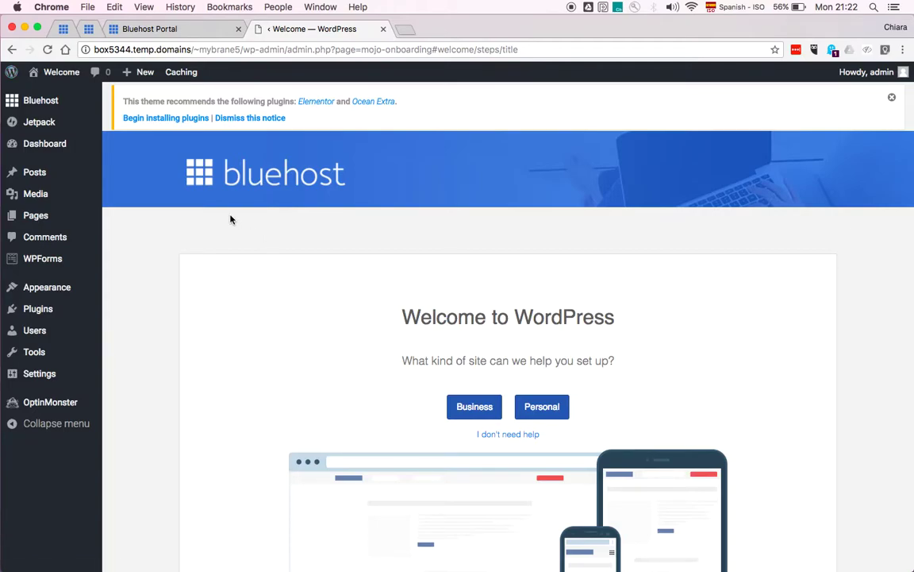
Start a new blog post and give it the title "My first article".
{"action": "mouse_move", "coordinate": [83, 342]}
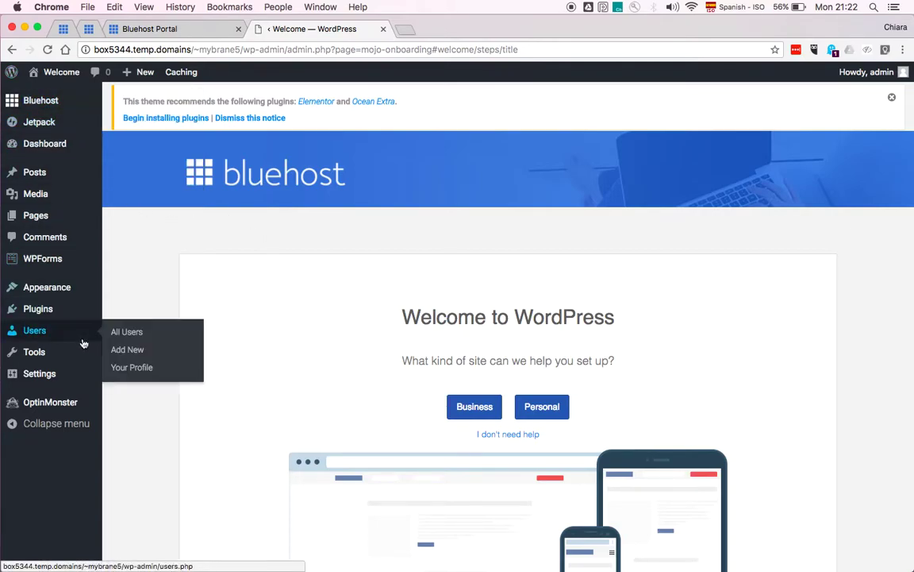
{"action": "mouse_move", "coordinate": [70, 195]}
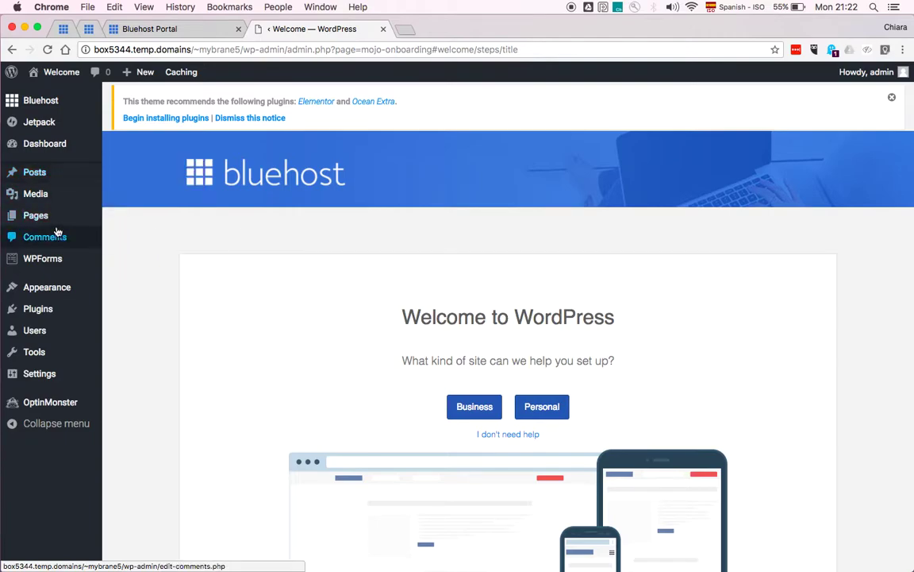
{"action": "mouse_move", "coordinate": [57, 228]}
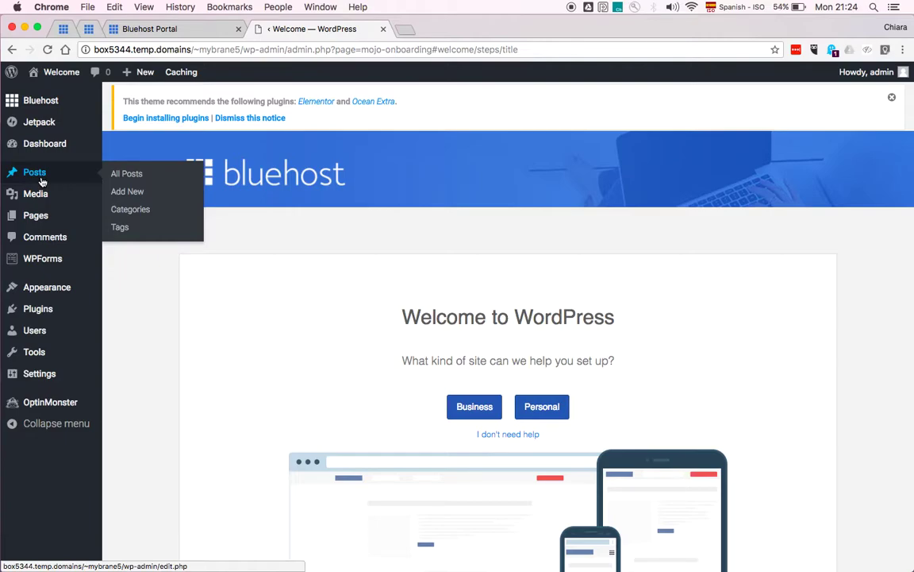
{"action": "left_click", "coordinate": [127, 191]}
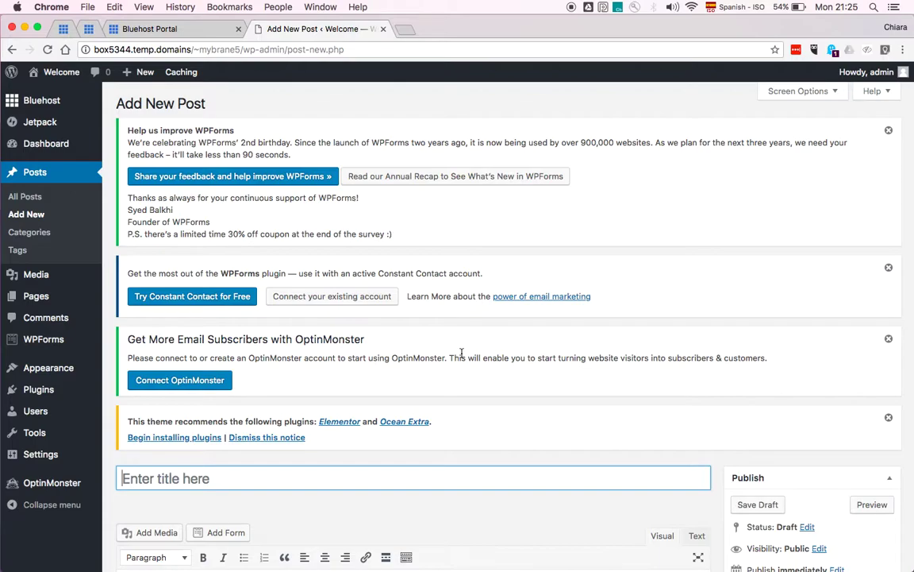
{"action": "scroll", "coordinate": [404, 361], "scroll_direction": "down", "scroll_amount": 5}
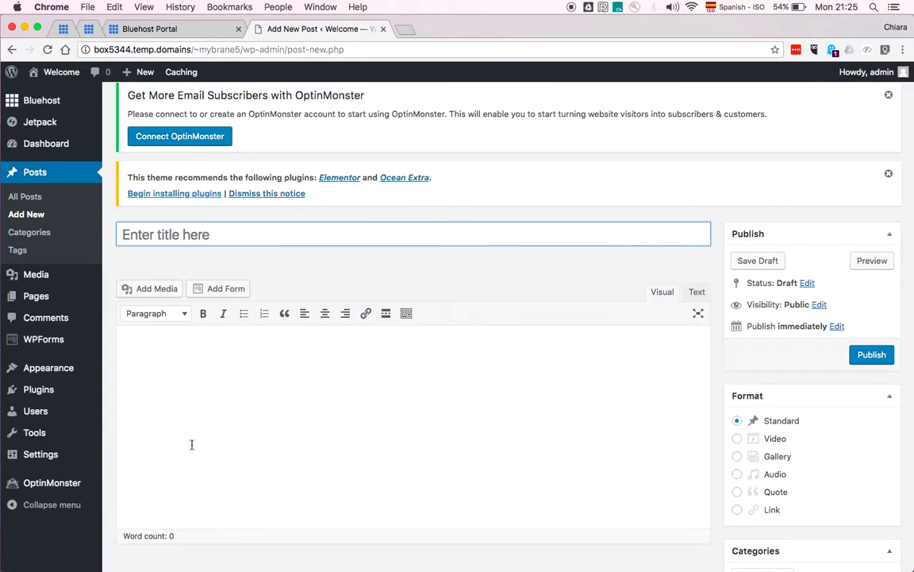
{"action": "left_click", "coordinate": [184, 229]}
{"action": "type", "text": "My first article"}
{"action": "key", "text": "Tab"}
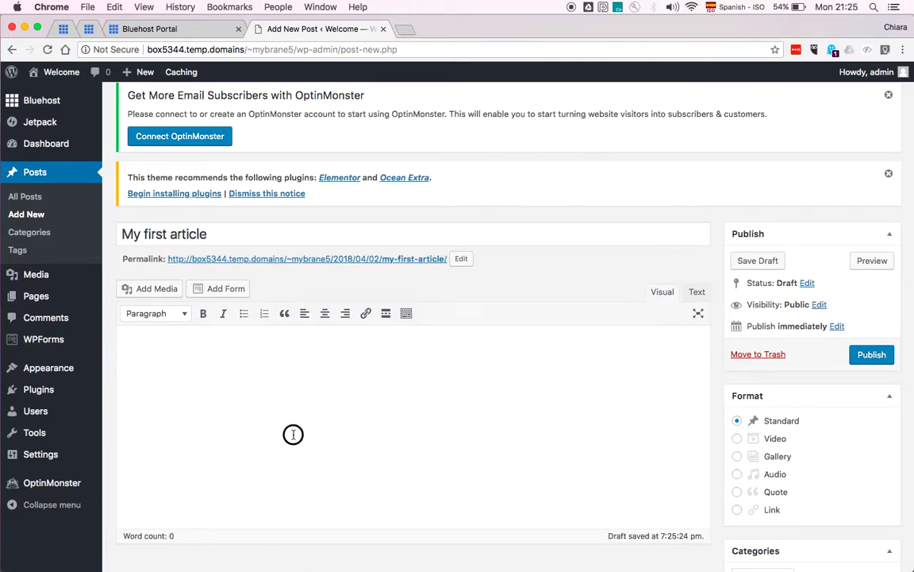
{"action": "scroll", "coordinate": [259, 443], "scroll_direction": "down", "scroll_amount": 2}
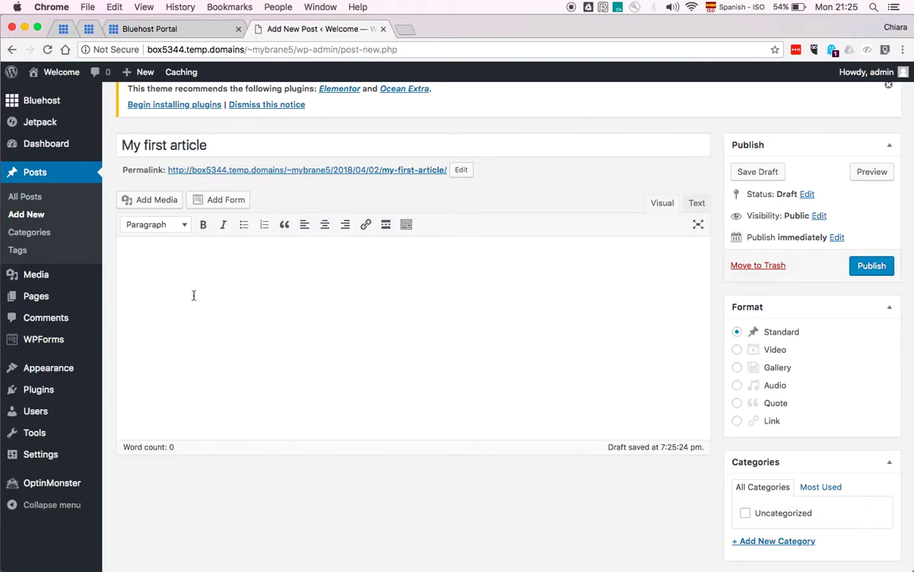
Leave the post editor and view the list of the site's existing pages.
{"action": "left_click", "coordinate": [63, 301]}
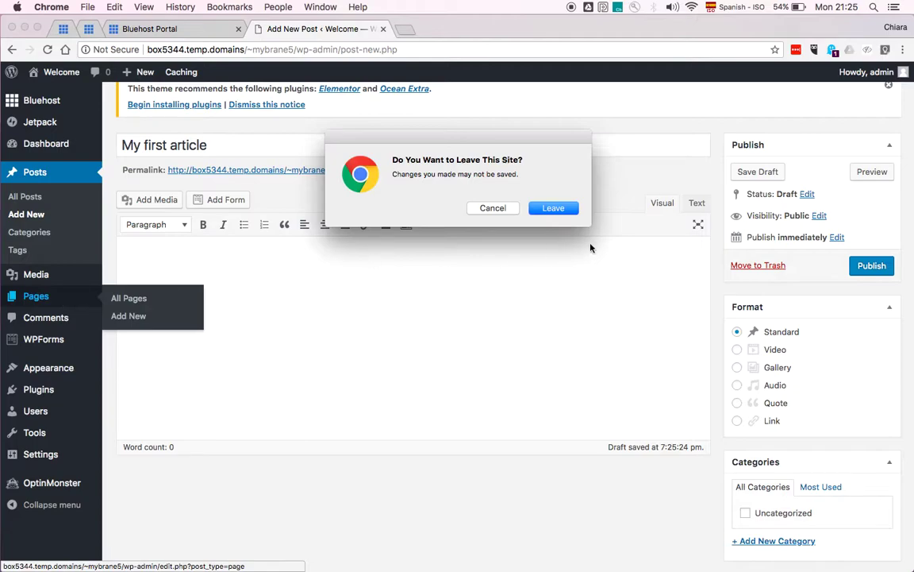
{"action": "left_click", "coordinate": [556, 208]}
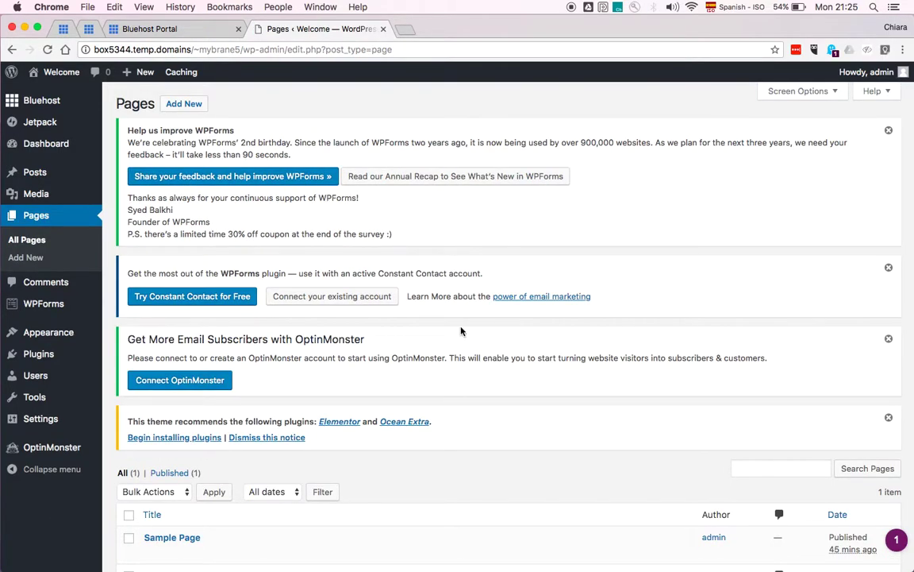
{"action": "scroll", "coordinate": [459, 331], "scroll_direction": "down", "scroll_amount": 3}
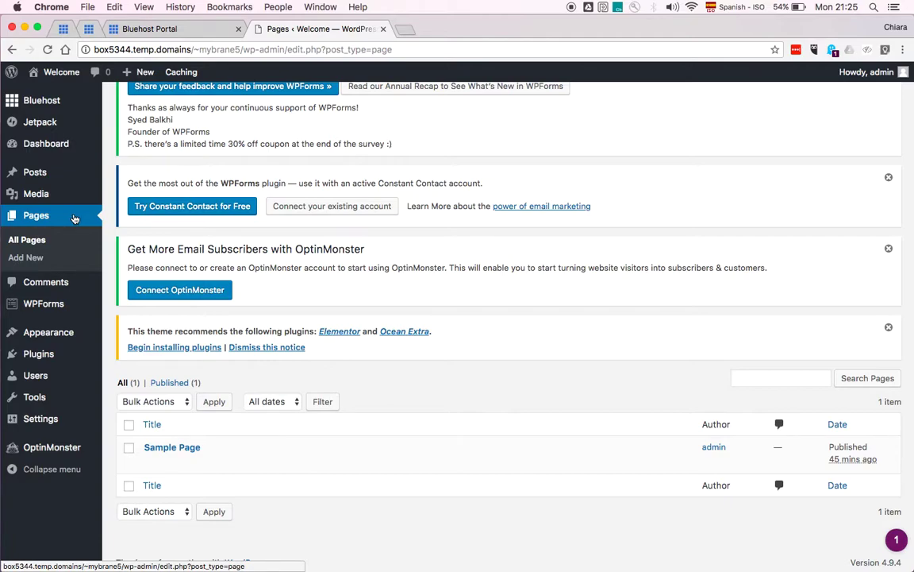
Open a blank new page and look over its title field, content editor and page options.
{"action": "left_click", "coordinate": [32, 259]}
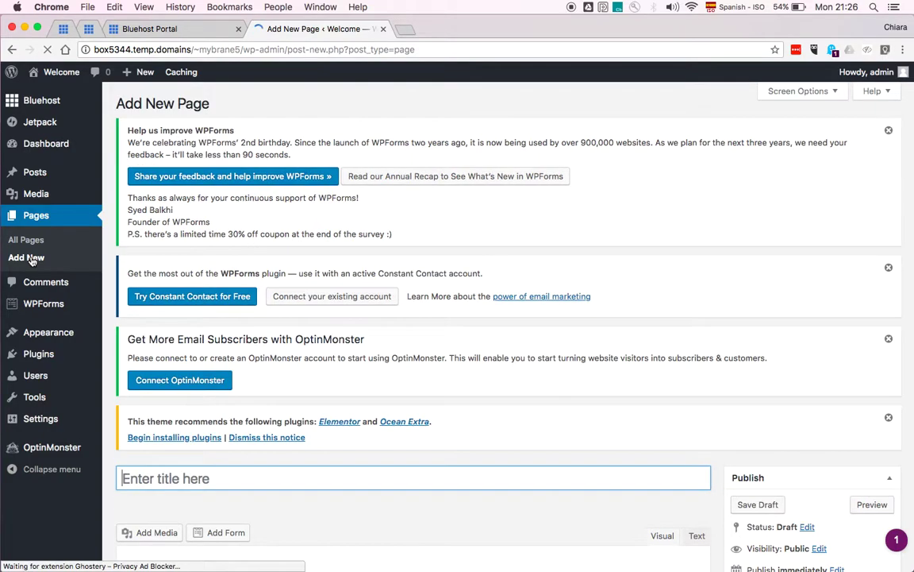
{"action": "scroll", "coordinate": [221, 407], "scroll_direction": "down", "scroll_amount": 2}
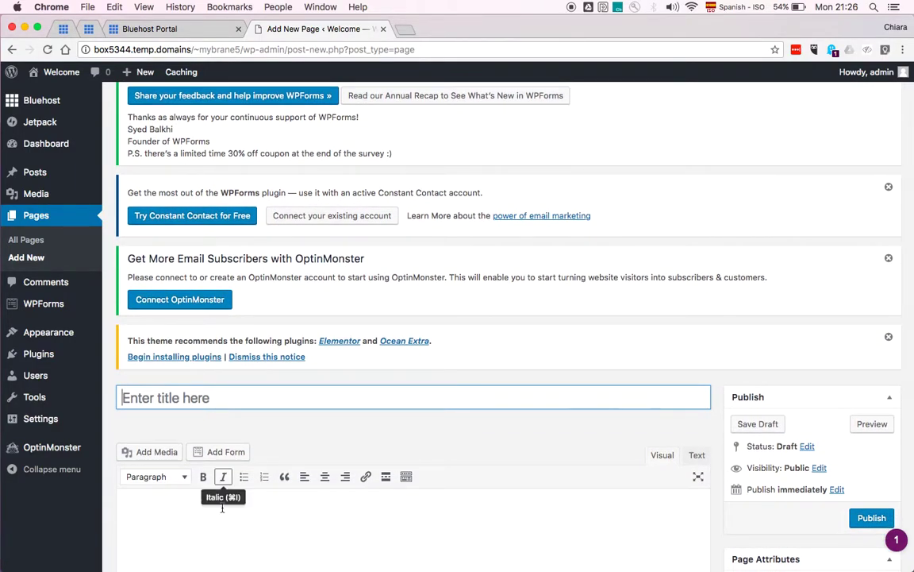
{"action": "scroll", "coordinate": [223, 527], "scroll_direction": "down", "scroll_amount": 2}
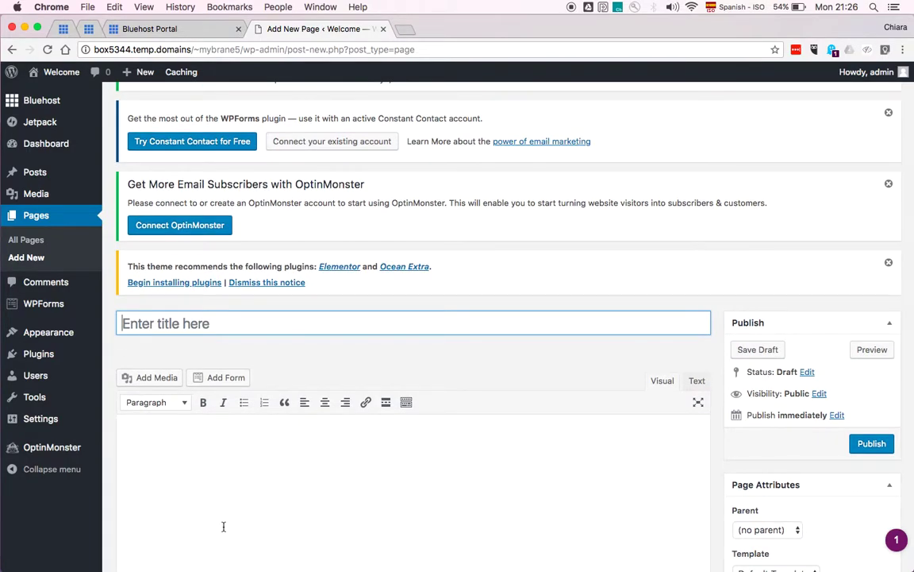
Review the site's installed themes, including the active OceanWP theme, and the options for adding more themes.
{"action": "mouse_move", "coordinate": [64, 342]}
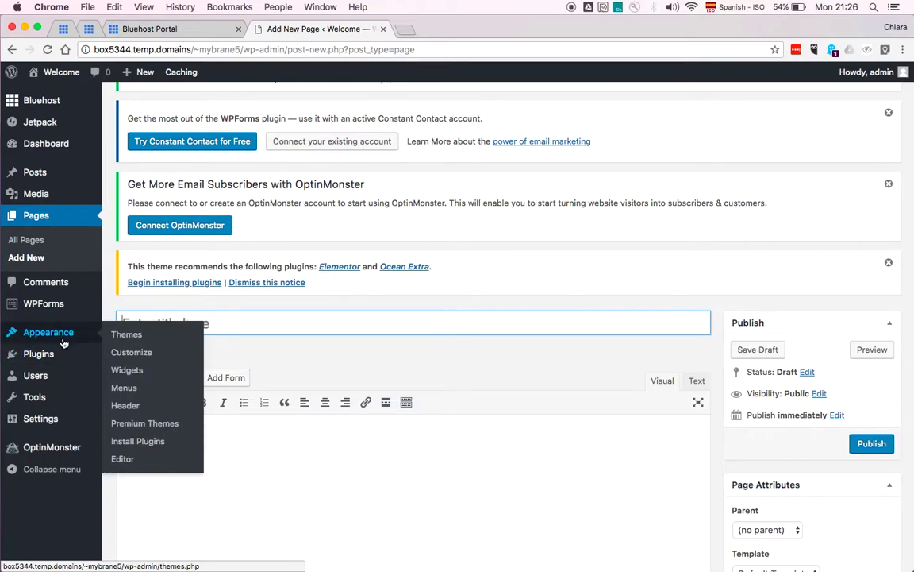
{"action": "left_click", "coordinate": [140, 340]}
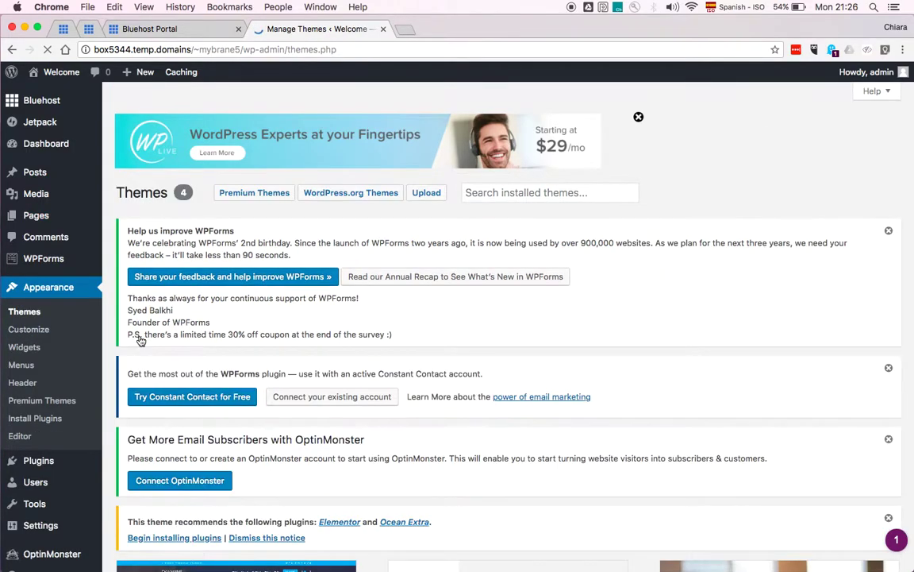
{"action": "scroll", "coordinate": [140, 342], "scroll_direction": "down", "scroll_amount": 5}
{"action": "scroll", "coordinate": [140, 341], "scroll_direction": "down", "scroll_amount": 5}
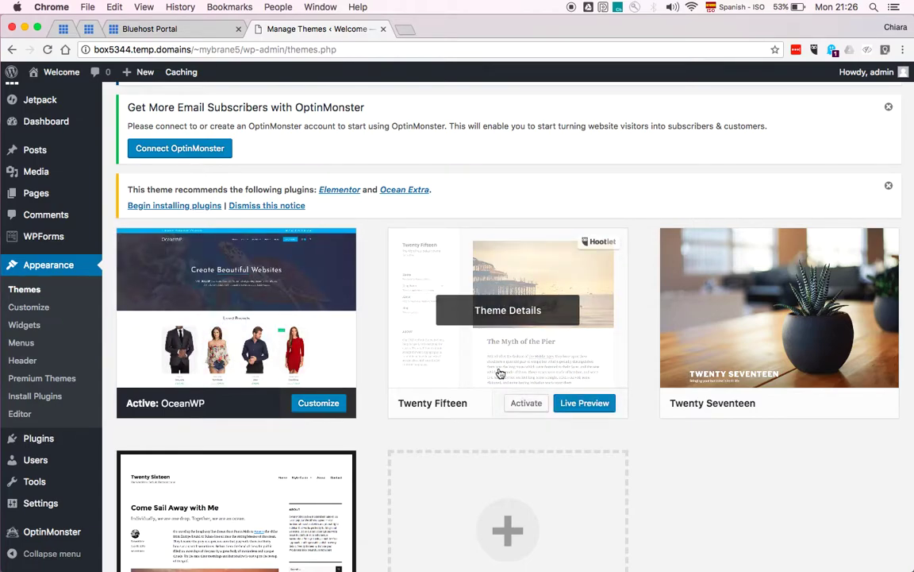
{"action": "scroll", "coordinate": [500, 374], "scroll_direction": "down", "scroll_amount": 3}
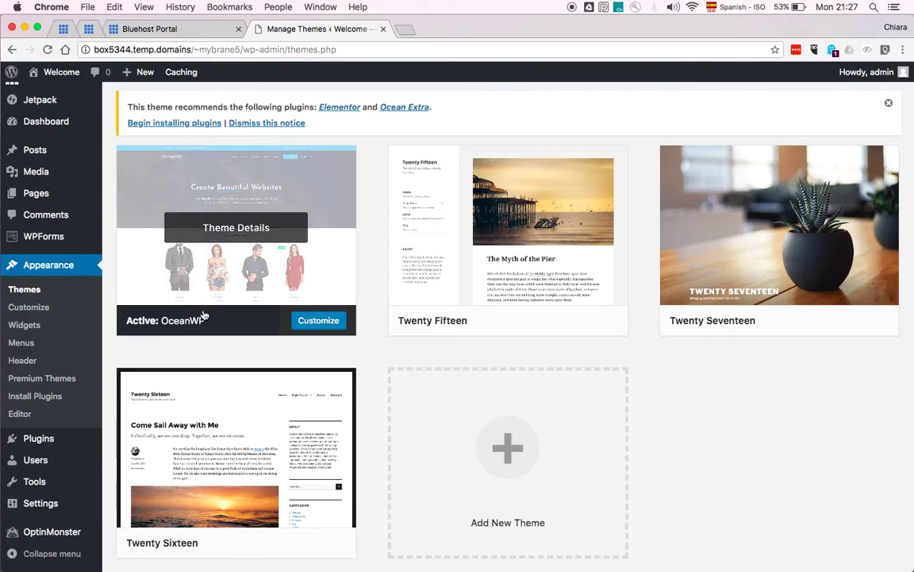
{"action": "scroll", "coordinate": [203, 316], "scroll_direction": "up", "scroll_amount": 1}
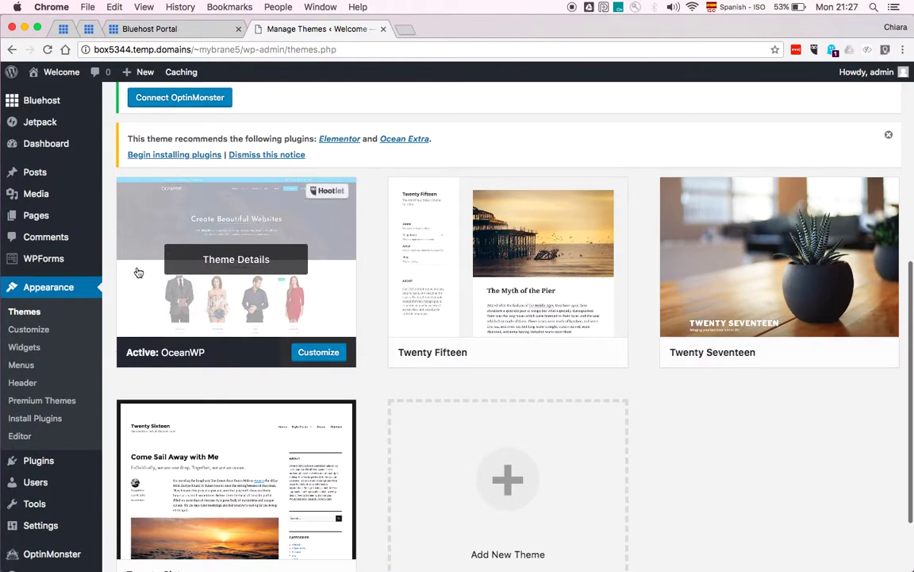
{"action": "scroll", "coordinate": [108, 262], "scroll_direction": "up", "scroll_amount": 5}
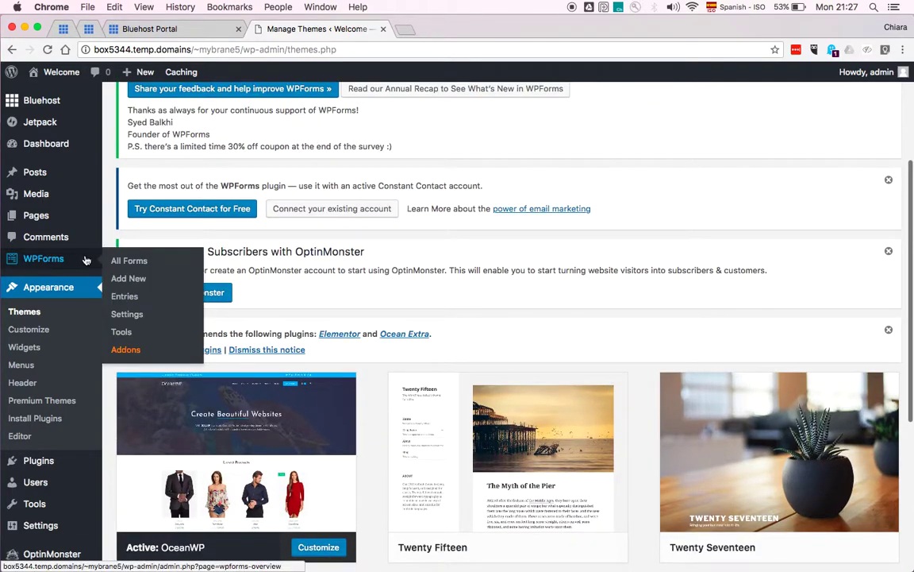
{"action": "scroll", "coordinate": [96, 261], "scroll_direction": "up", "scroll_amount": 3}
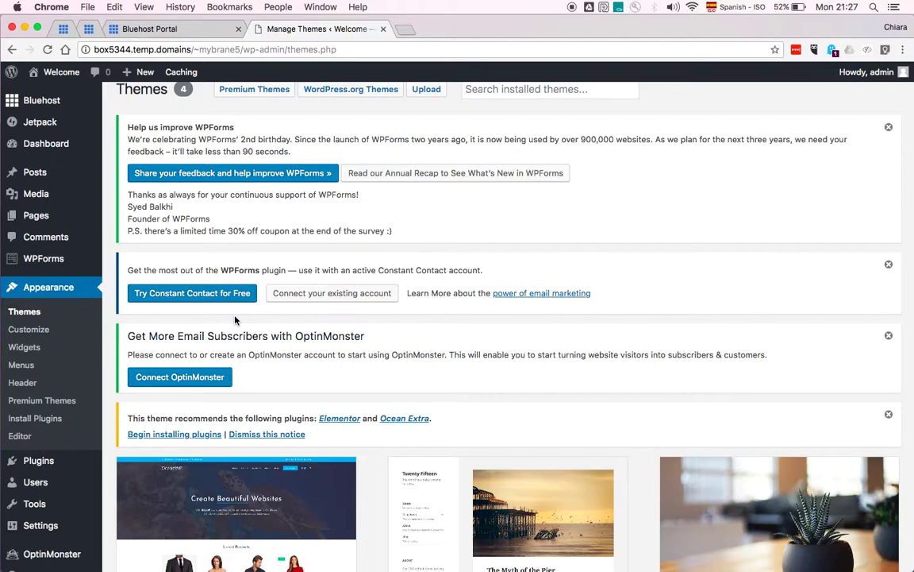
{"action": "scroll", "coordinate": [235, 320], "scroll_direction": "up", "scroll_amount": 3}
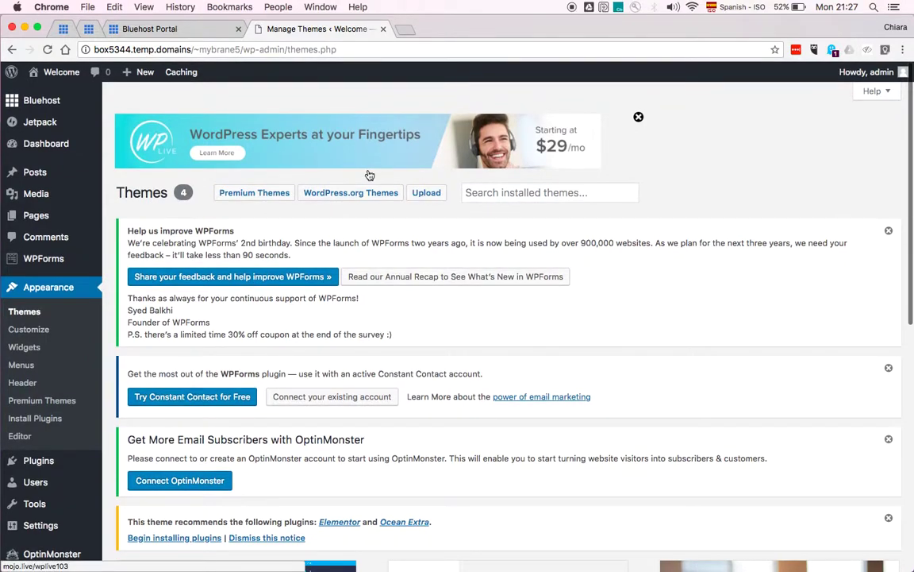
Open the Bluehost home page in the dashboard and examine its launch, content, design, traffic and performance sections.
{"action": "left_click", "coordinate": [50, 104]}
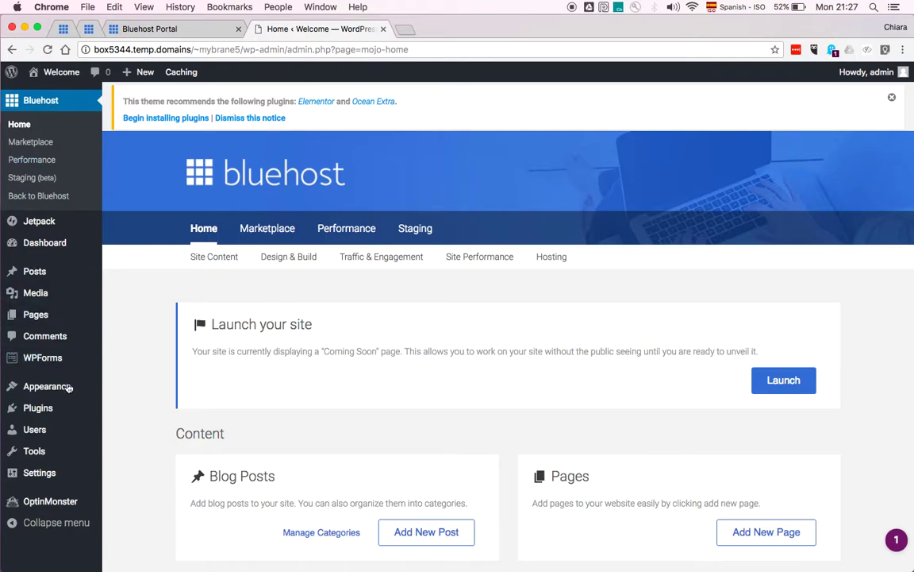
{"action": "scroll", "coordinate": [144, 449], "scroll_direction": "down", "scroll_amount": 1}
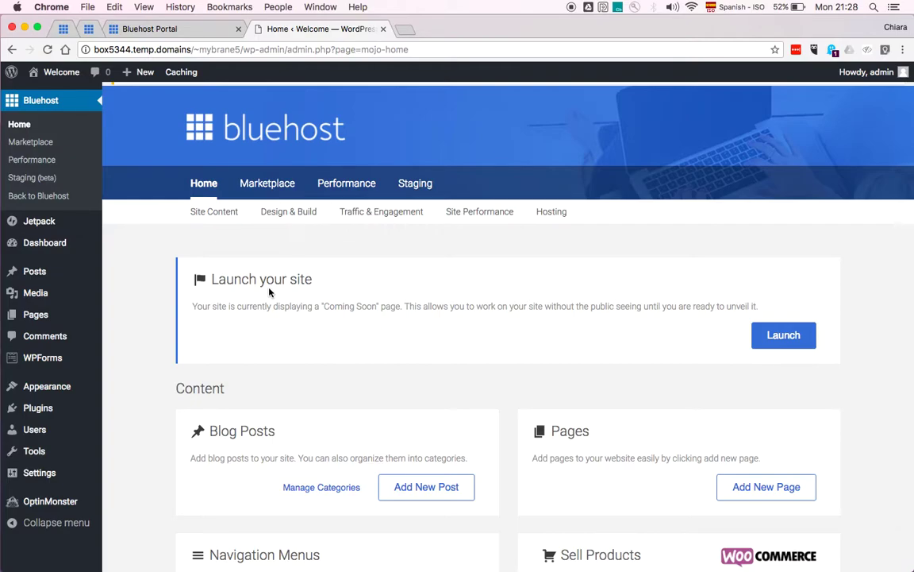
{"action": "scroll", "coordinate": [269, 292], "scroll_direction": "down", "scroll_amount": 5}
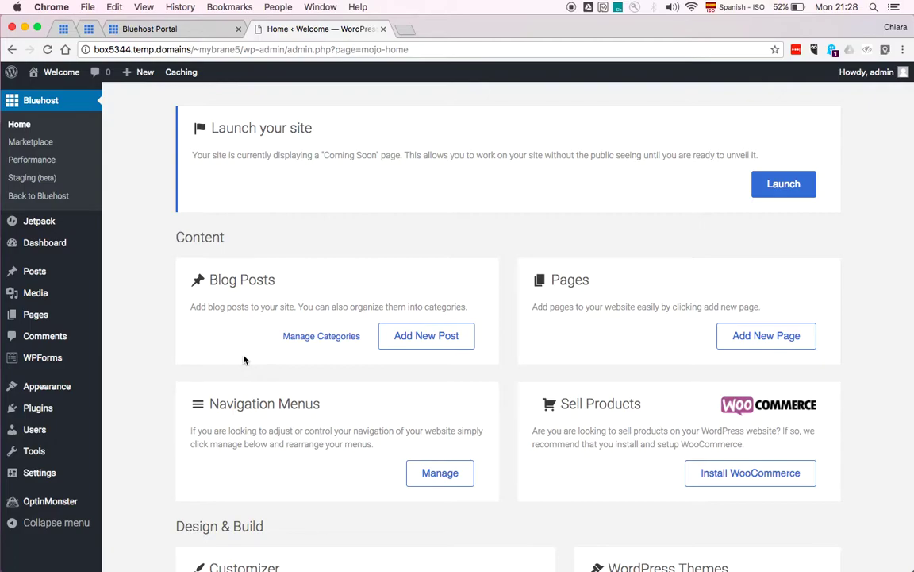
{"action": "scroll", "coordinate": [244, 360], "scroll_direction": "down", "scroll_amount": 3}
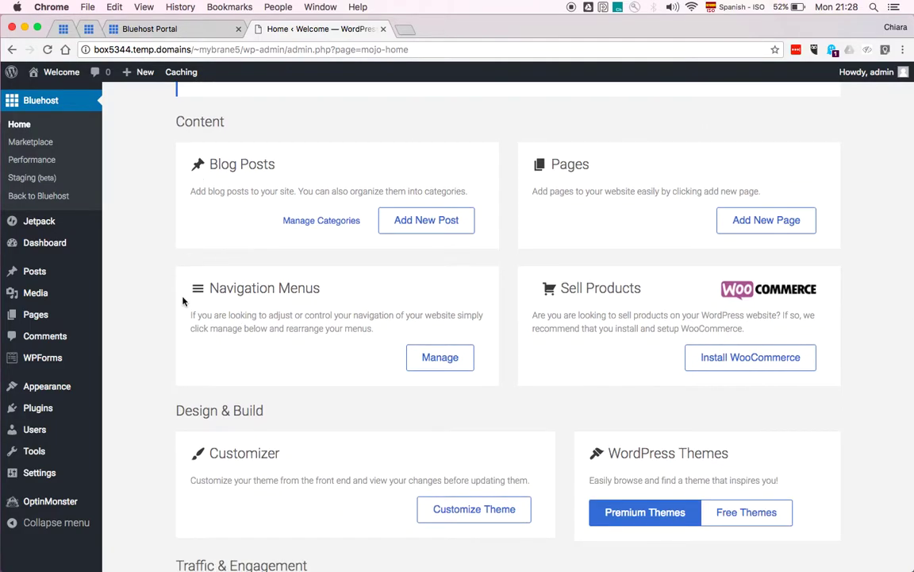
{"action": "scroll", "coordinate": [183, 301], "scroll_direction": "down", "scroll_amount": 1}
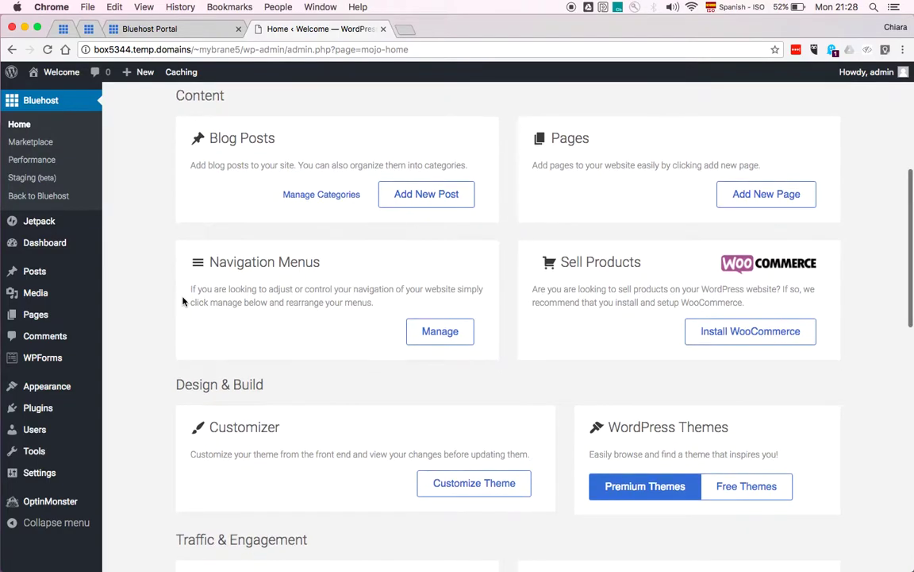
{"action": "scroll", "coordinate": [182, 301], "scroll_direction": "down", "scroll_amount": 3}
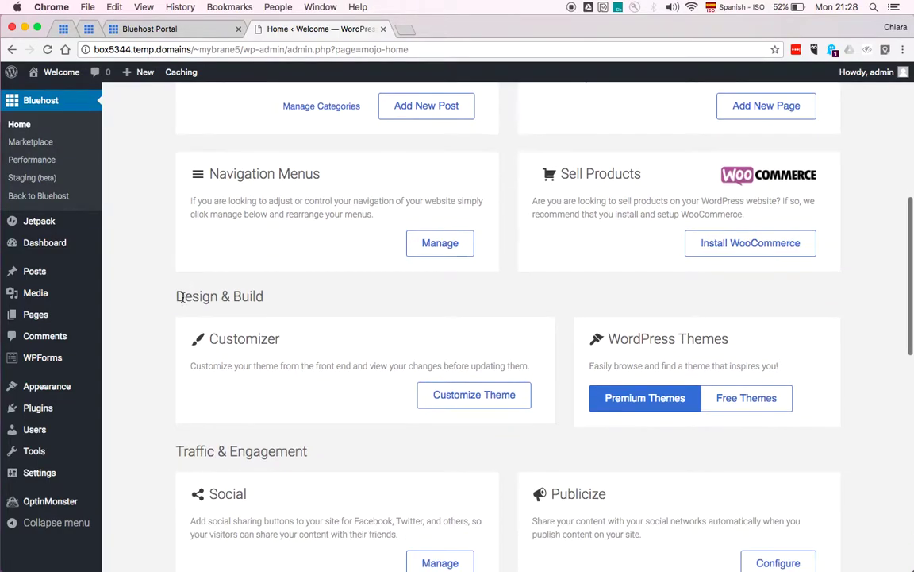
{"action": "scroll", "coordinate": [182, 299], "scroll_direction": "down", "scroll_amount": 8}
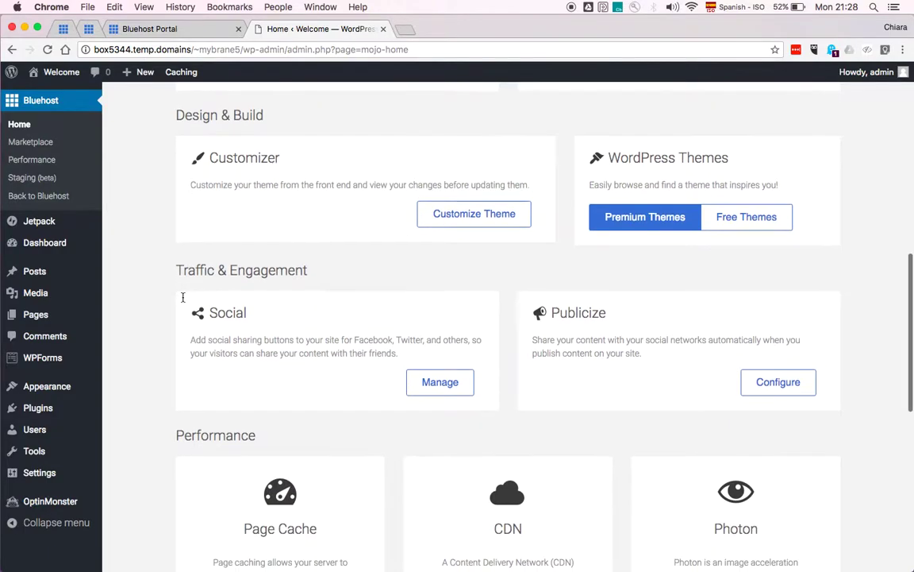
{"action": "scroll", "coordinate": [183, 301], "scroll_direction": "up", "scroll_amount": 12}
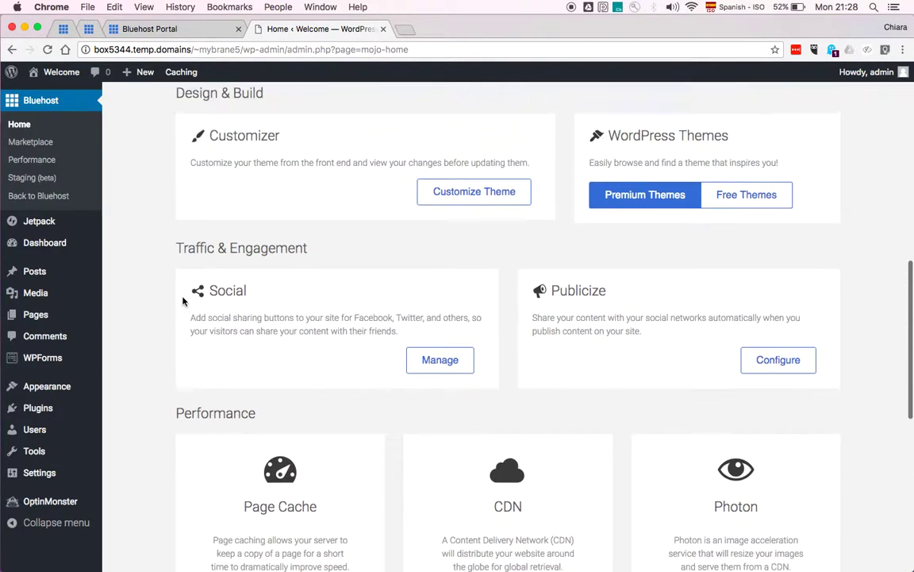
{"action": "scroll", "coordinate": [183, 301], "scroll_direction": "up", "scroll_amount": 4}
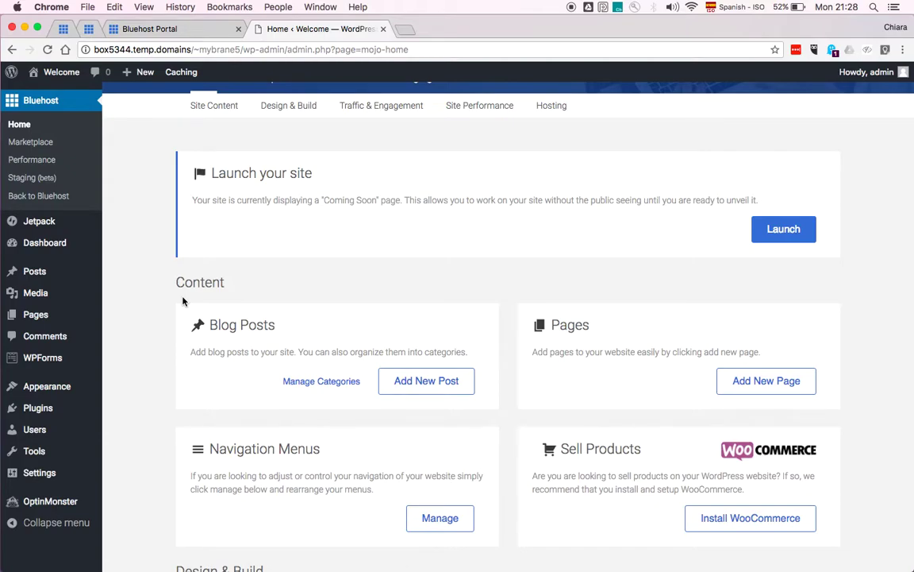
{"action": "scroll", "coordinate": [182, 301], "scroll_direction": "down", "scroll_amount": 5}
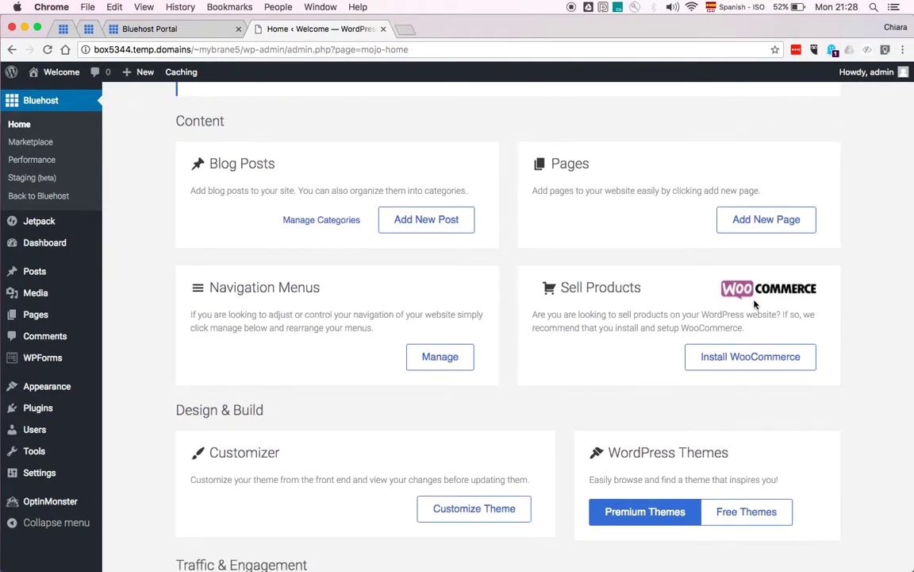
Review the Bluehost home page's WooCommerce, Customizer, WordPress Themes, Social, Publicize and caching cards, then return to the site launch section.
{"action": "scroll", "coordinate": [642, 287], "scroll_direction": "down", "scroll_amount": 1}
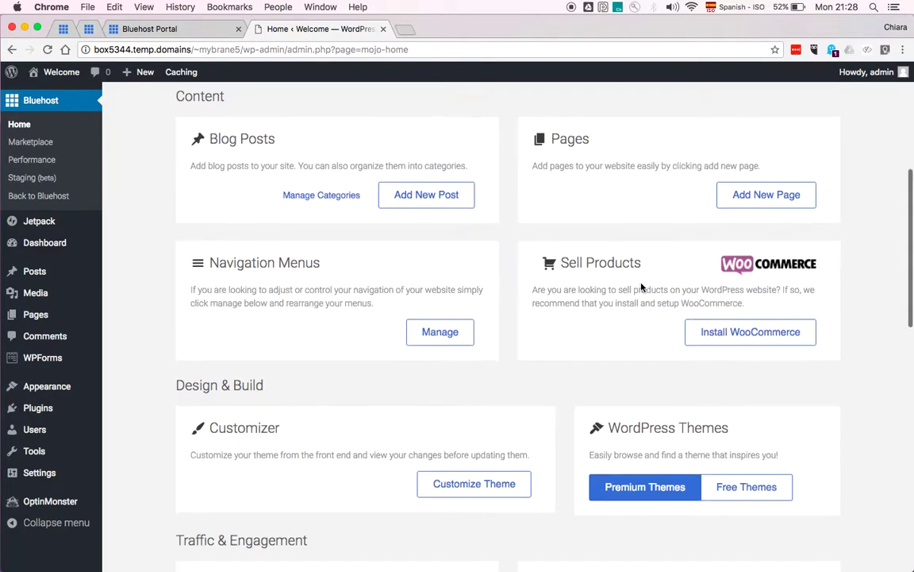
{"action": "scroll", "coordinate": [641, 287], "scroll_direction": "down", "scroll_amount": 4}
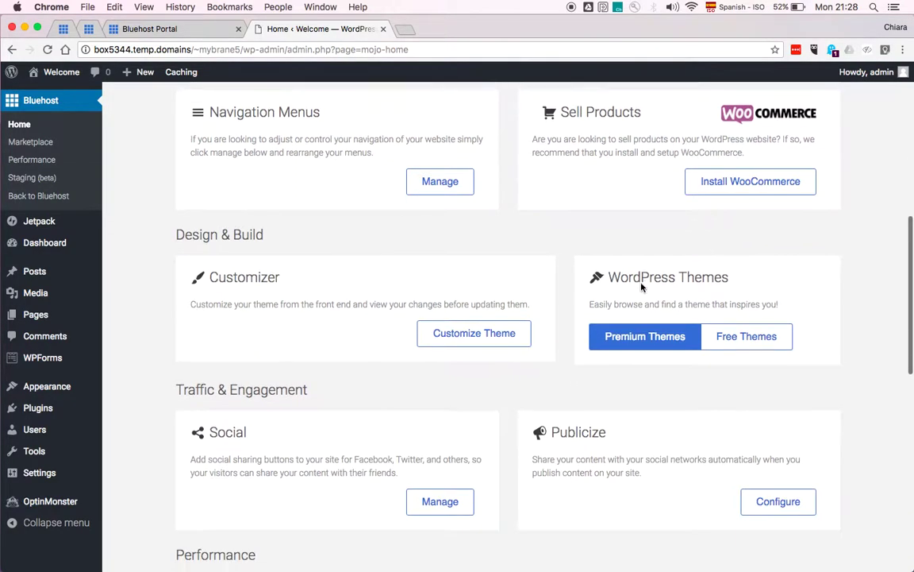
{"action": "scroll", "coordinate": [313, 420], "scroll_direction": "down", "scroll_amount": 2}
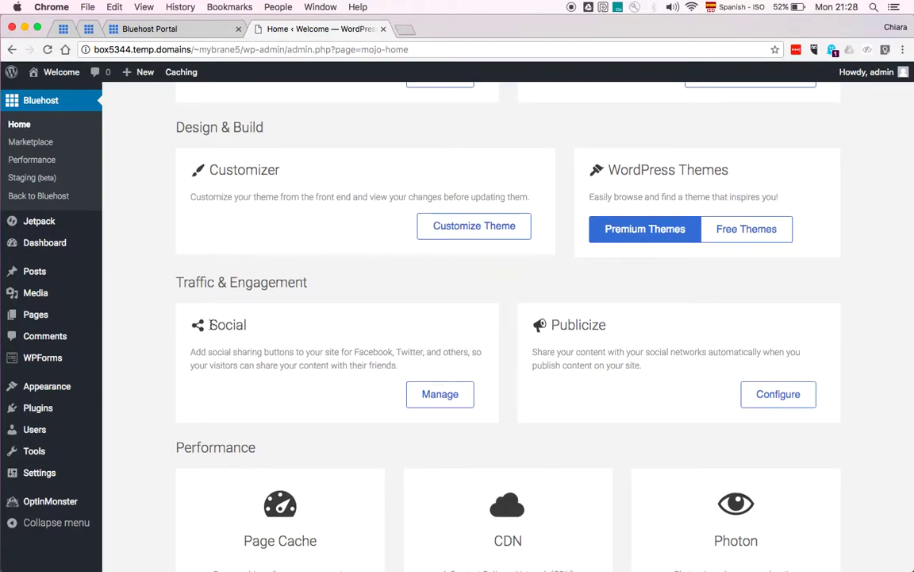
{"action": "scroll", "coordinate": [210, 325], "scroll_direction": "down", "scroll_amount": 3}
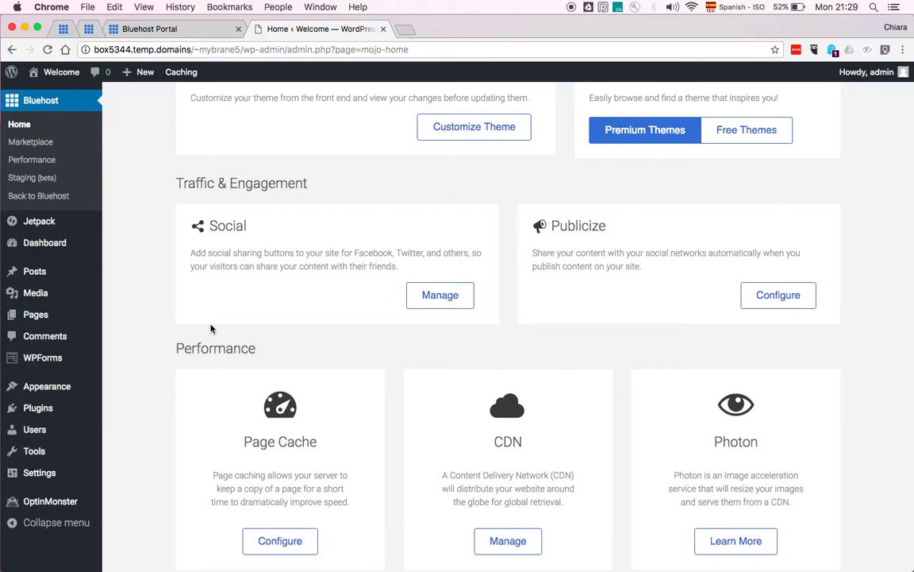
{"action": "scroll", "coordinate": [210, 328], "scroll_direction": "up", "scroll_amount": 7}
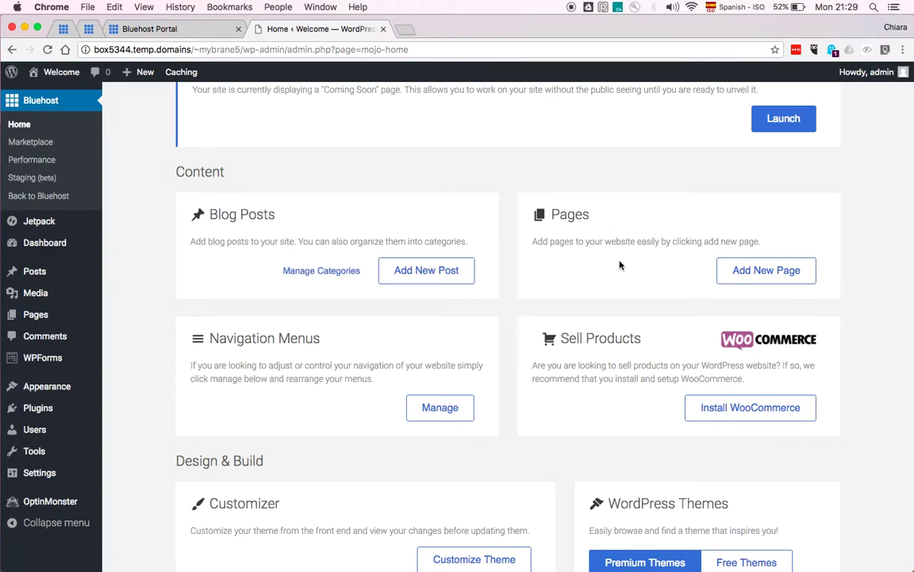
{"action": "scroll", "coordinate": [620, 265], "scroll_direction": "up", "scroll_amount": 5}
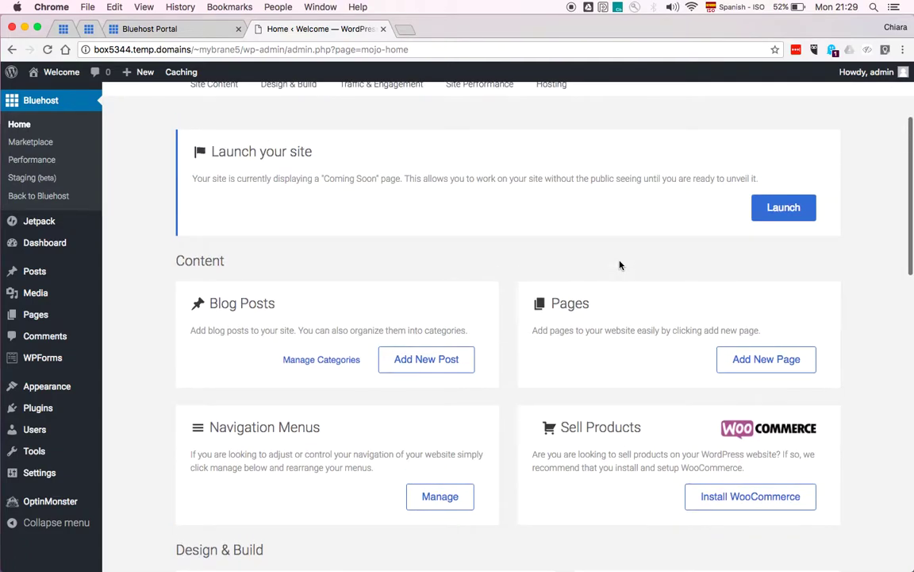